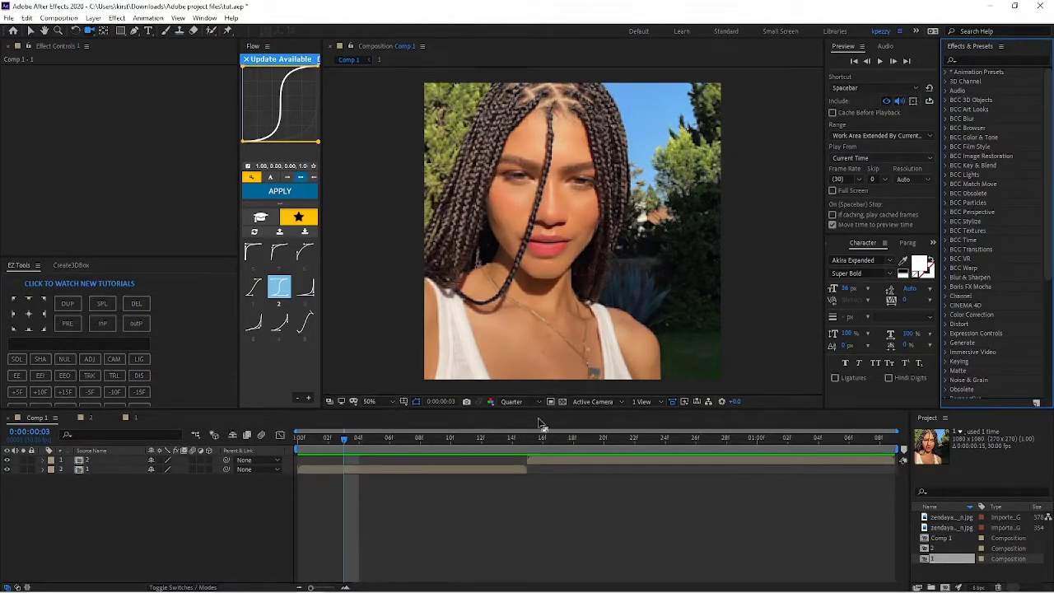
# Step: Set the current time of Comp 1 to frame 0:00:00:07
pyautogui.moveTo(428, 448); pyautogui.dragTo(404, 442)
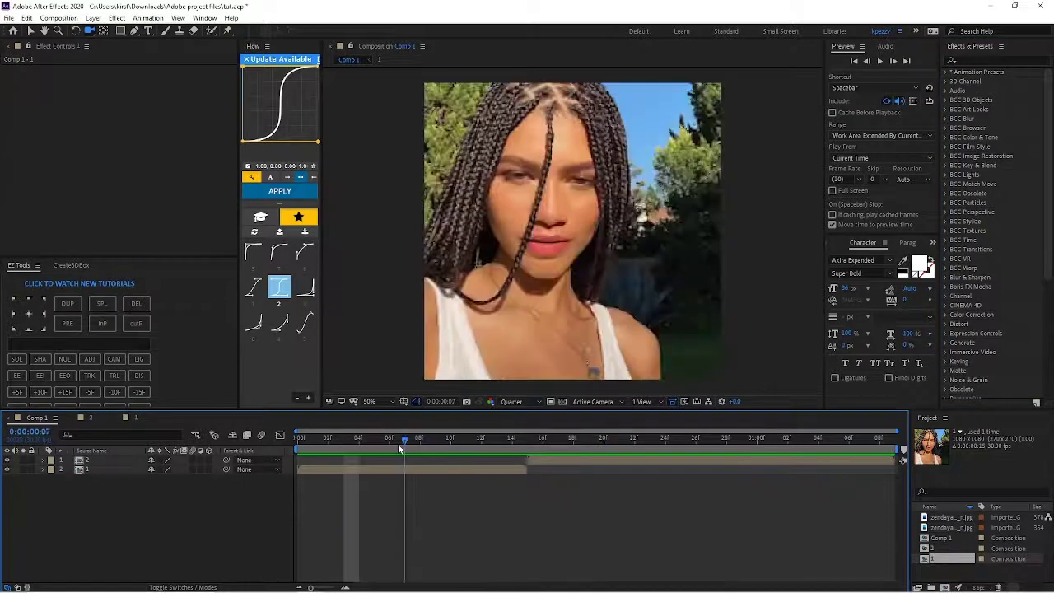
# Step: Apply CC Smear to layer 1 and drag its From point down-left across the face
pyautogui.click(974, 59)
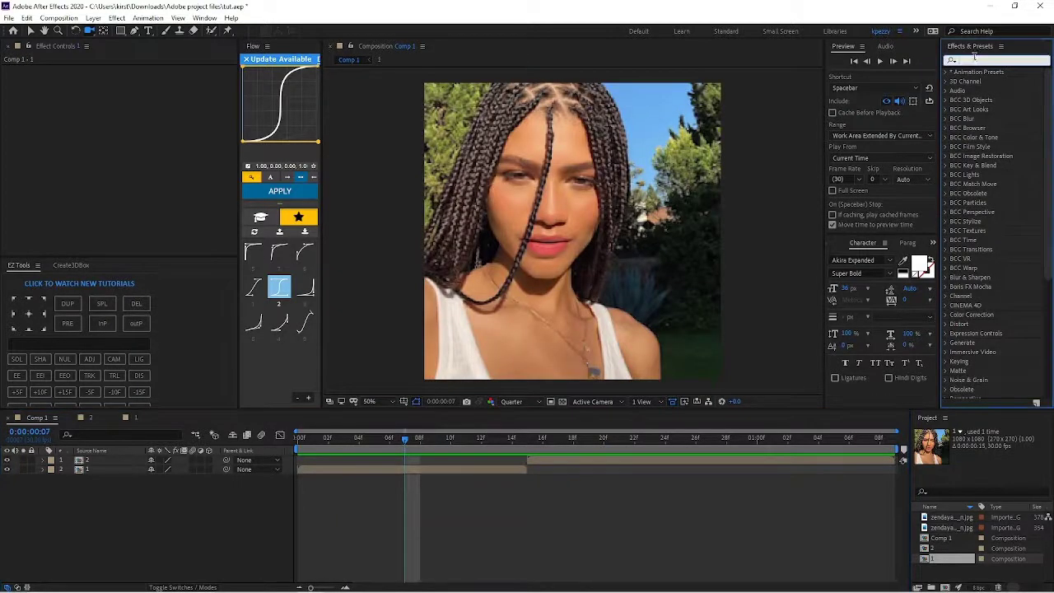
pyautogui.write('cc s')
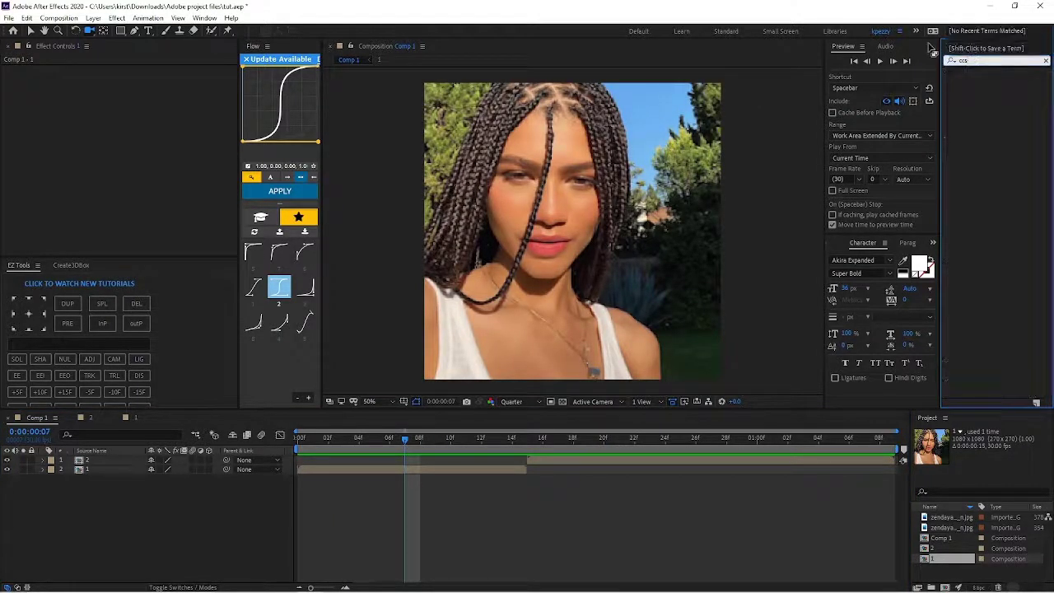
pyautogui.write('mea')
pyautogui.moveTo(982, 81); pyautogui.dragTo(499, 464)
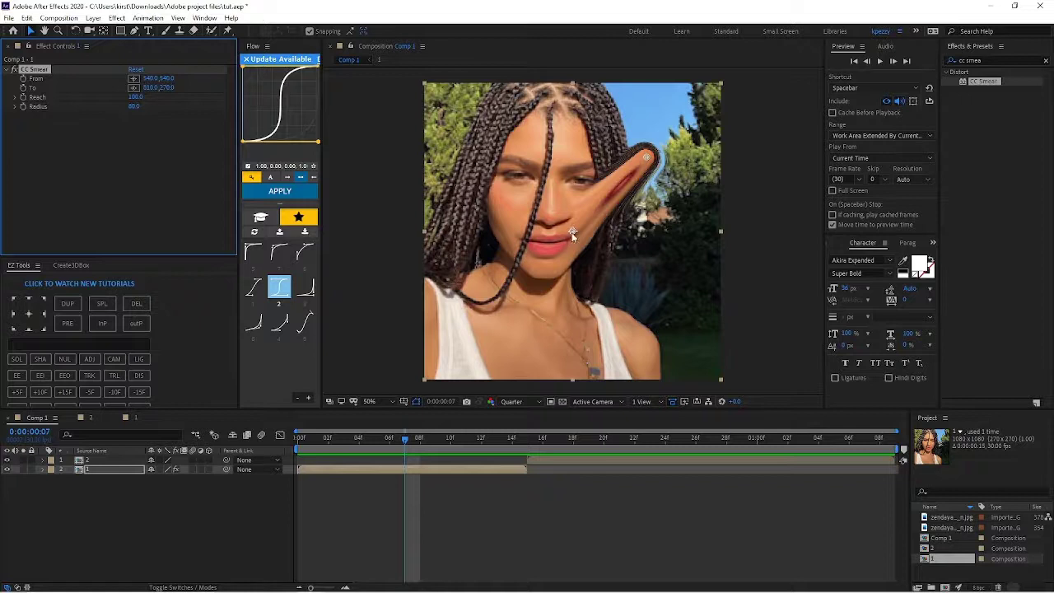
pyautogui.moveTo(573, 236)
pyautogui.mouseDown()
pyautogui.moveTo(528, 255)
pyautogui.moveTo(537, 262)
pyautogui.mouseUp()
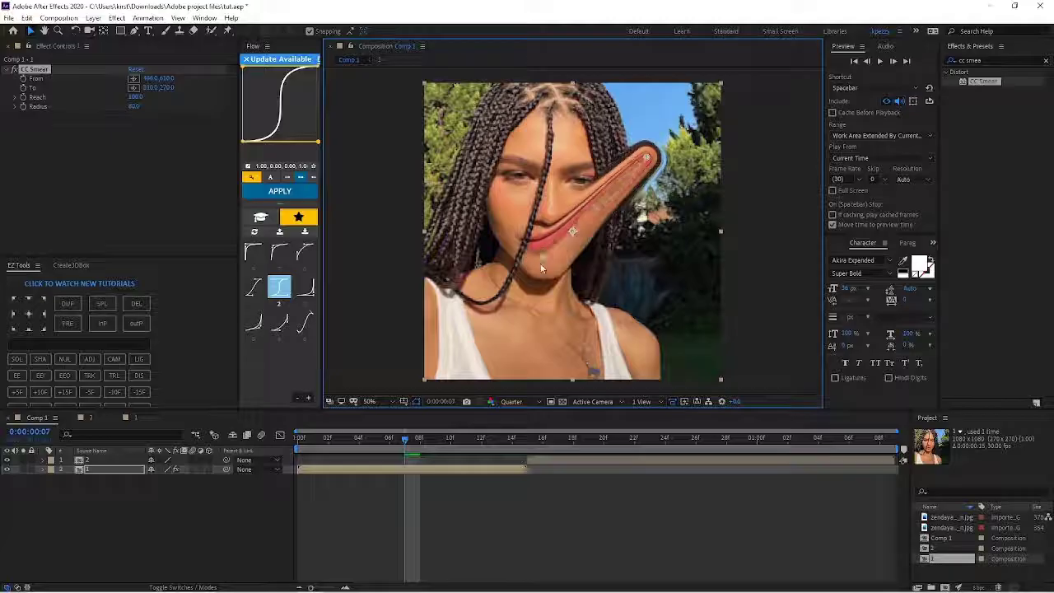
pyautogui.moveTo(541, 268)
pyautogui.mouseDown()
pyautogui.moveTo(474, 306)
pyautogui.moveTo(434, 374)
pyautogui.moveTo(476, 328)
pyautogui.mouseUp()
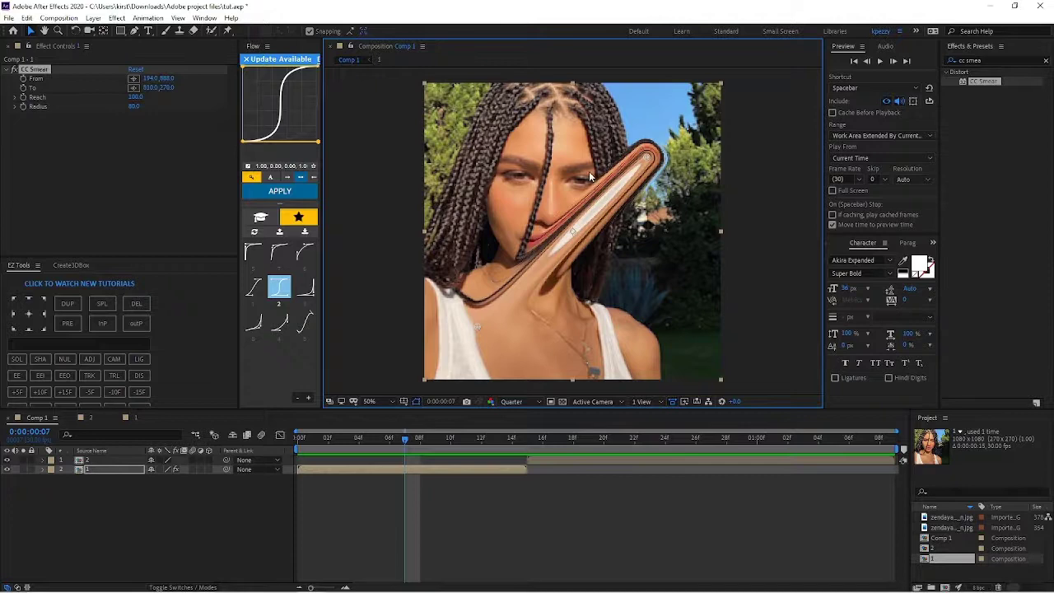
# Step: Move the smear's To point up-right, raise Radius to 245, and shift From down-left
pyautogui.moveTo(650, 159); pyautogui.dragTo(683, 132)
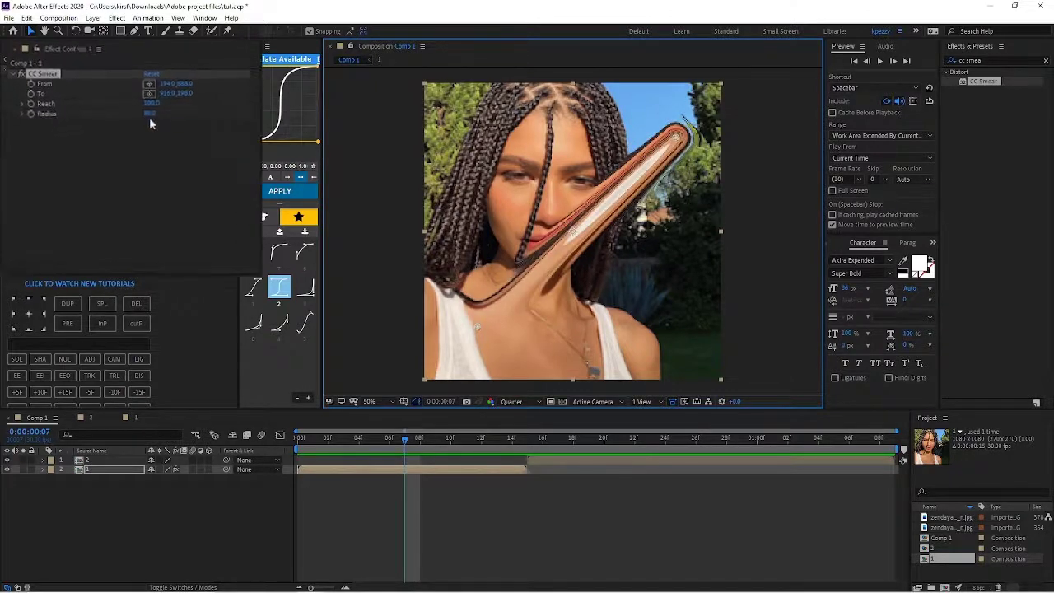
pyautogui.moveTo(134, 107); pyautogui.dragTo(200, 109)
pyautogui.moveTo(387, 175); pyautogui.dragTo(436, 177)
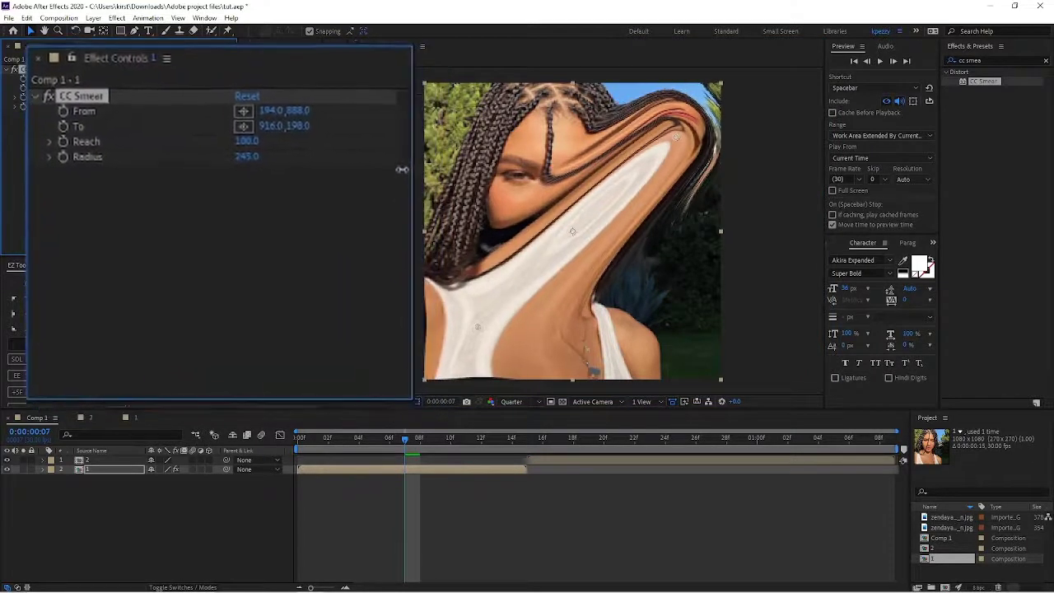
pyautogui.moveTo(480, 331)
pyautogui.mouseDown()
pyautogui.moveTo(453, 351)
pyautogui.moveTo(458, 340)
pyautogui.mouseUp()
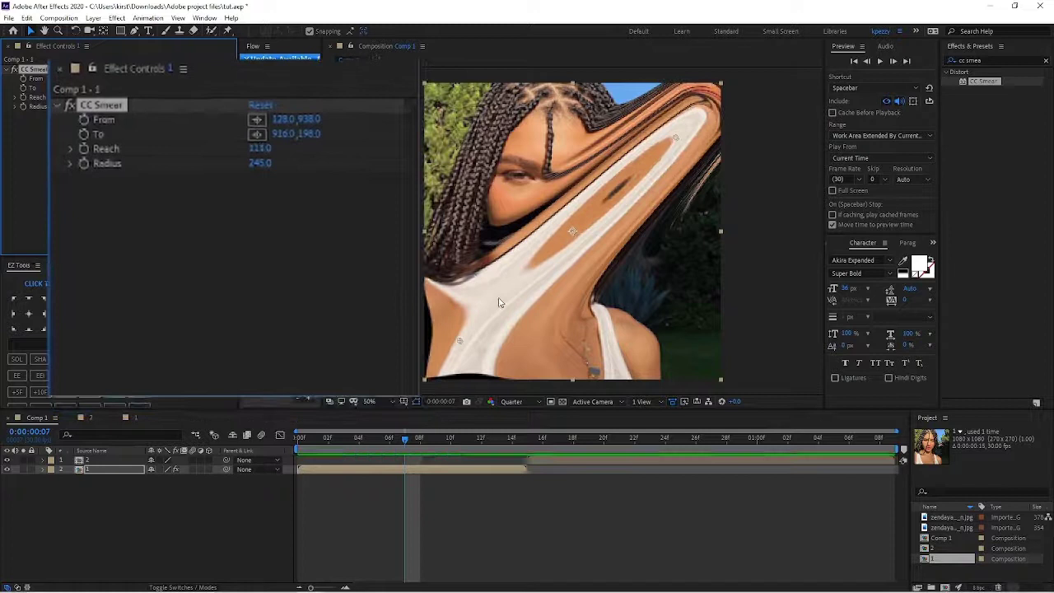
pyautogui.moveTo(460, 343); pyautogui.dragTo(463, 338)
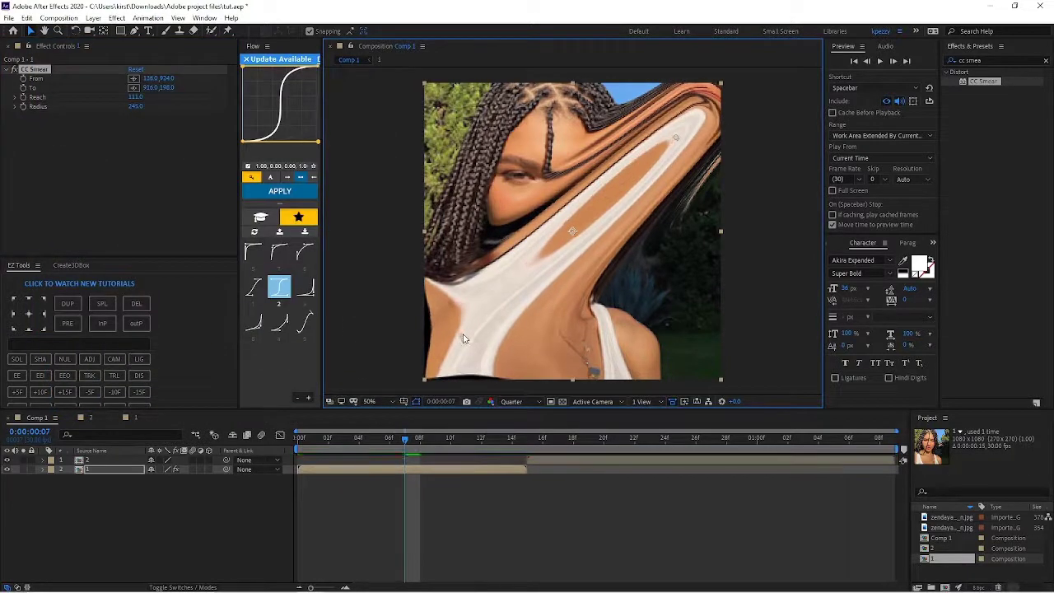
# Step: Keyframe Reach from 111 to 0 at frame 11 and easy-ease both keyframes
pyautogui.click(23, 97)
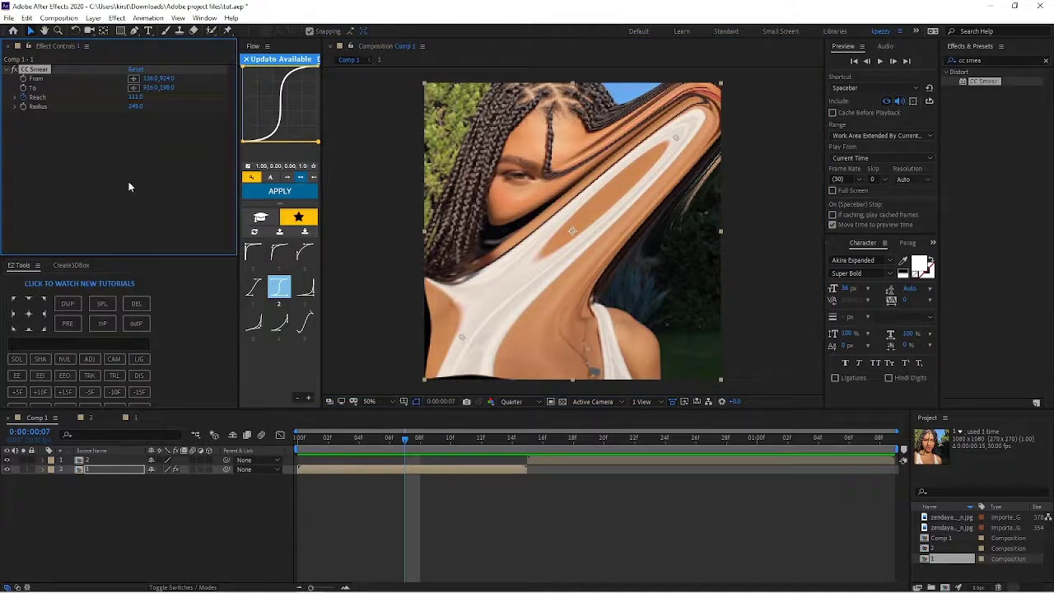
pyautogui.click(449, 471)
pyautogui.press('u')
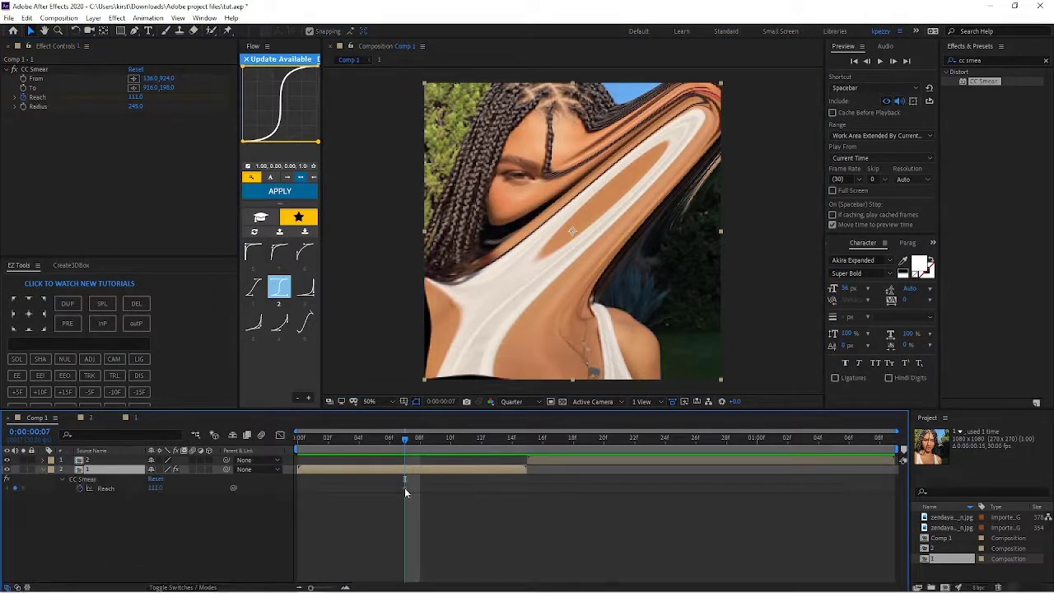
pyautogui.click(403, 487)
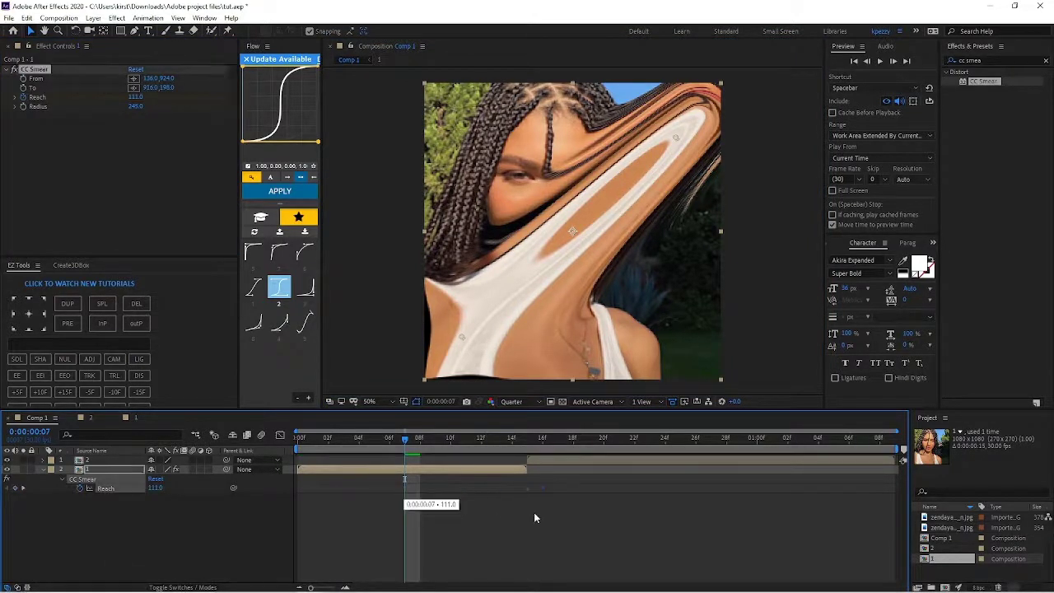
pyautogui.click(466, 438)
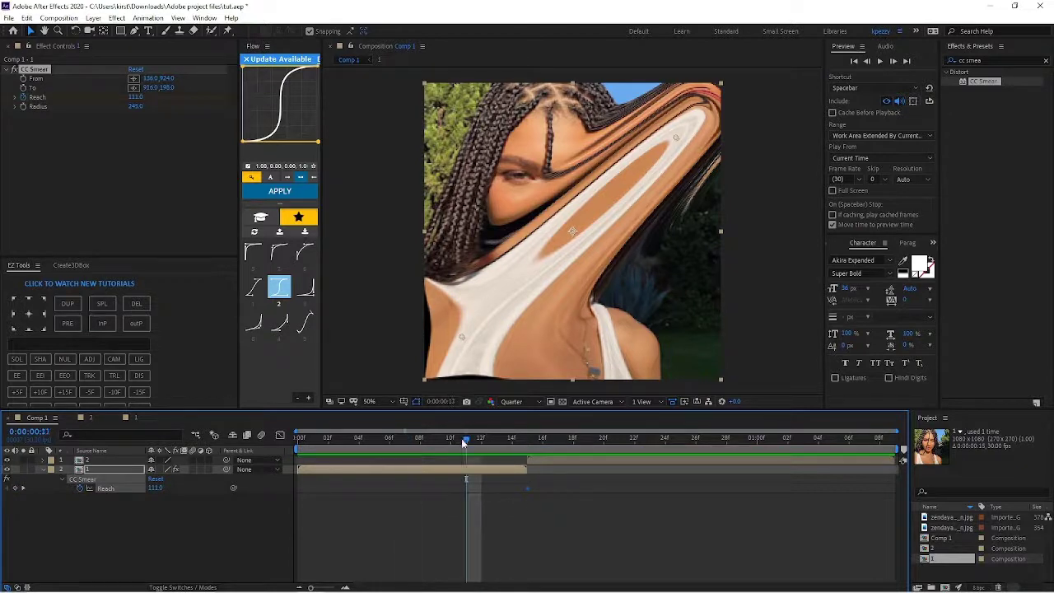
pyautogui.click(136, 97)
pyautogui.write('0')
pyautogui.press('Return')
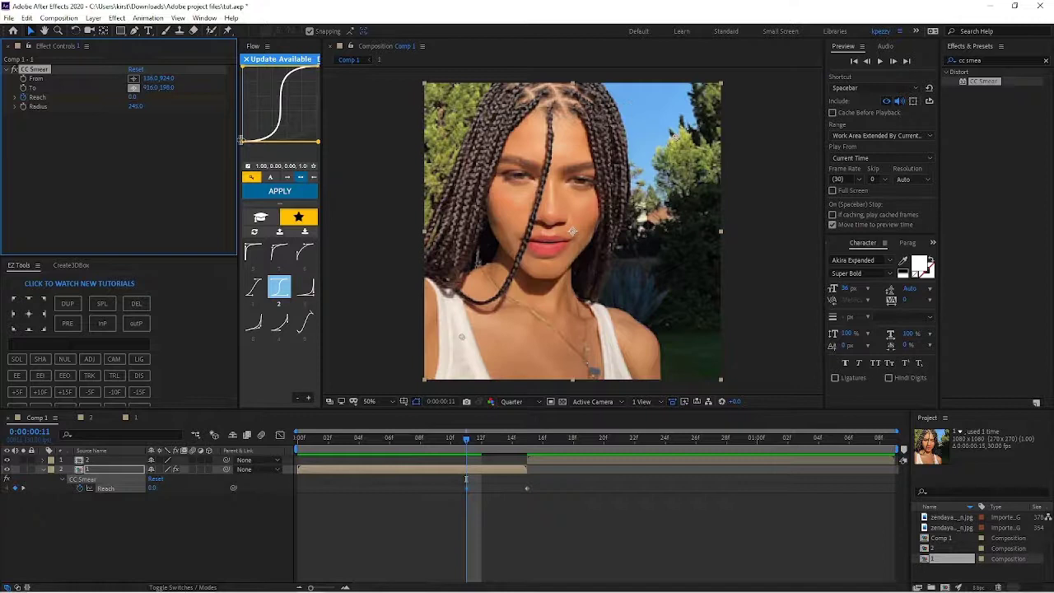
pyautogui.moveTo(437, 486); pyautogui.dragTo(604, 522)
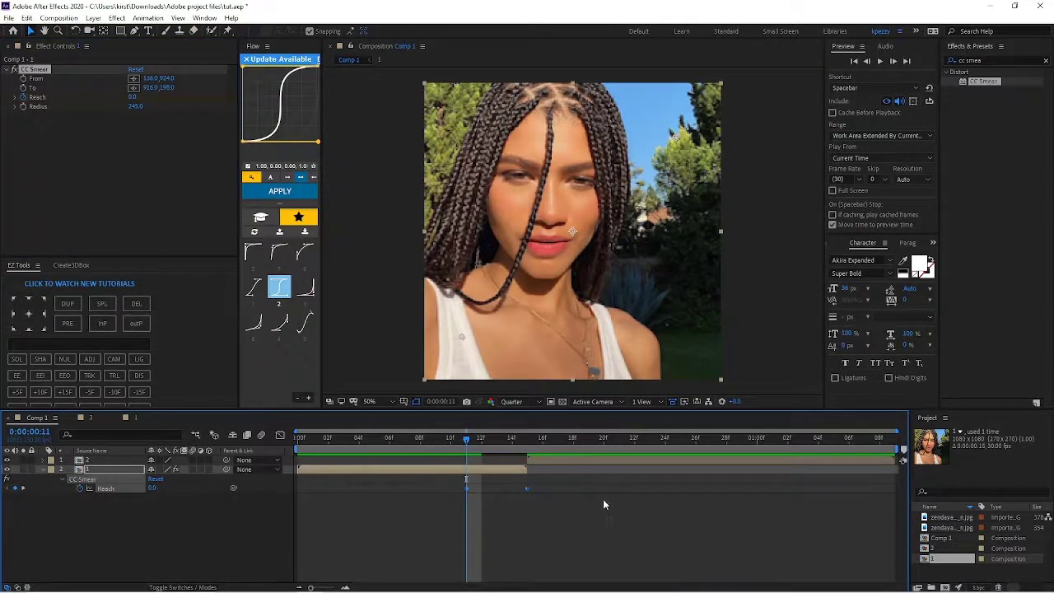
pyautogui.press('F9')
# Step: Pull both Reach keyframe handles outward in the Graph Editor, then return to the composition start
pyautogui.click(279, 436)
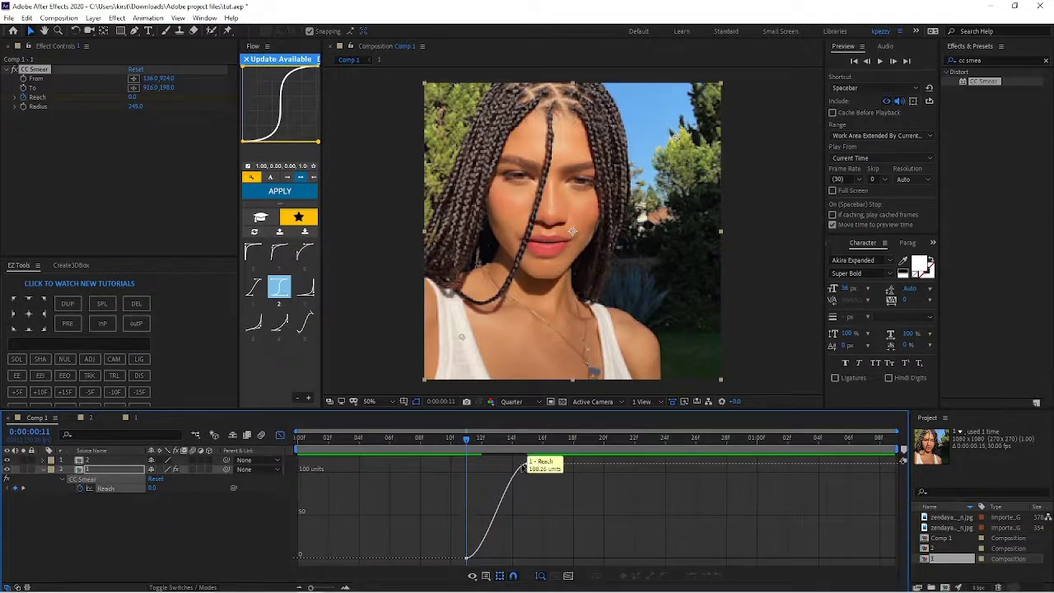
pyautogui.moveTo(539, 449); pyautogui.dragTo(464, 569)
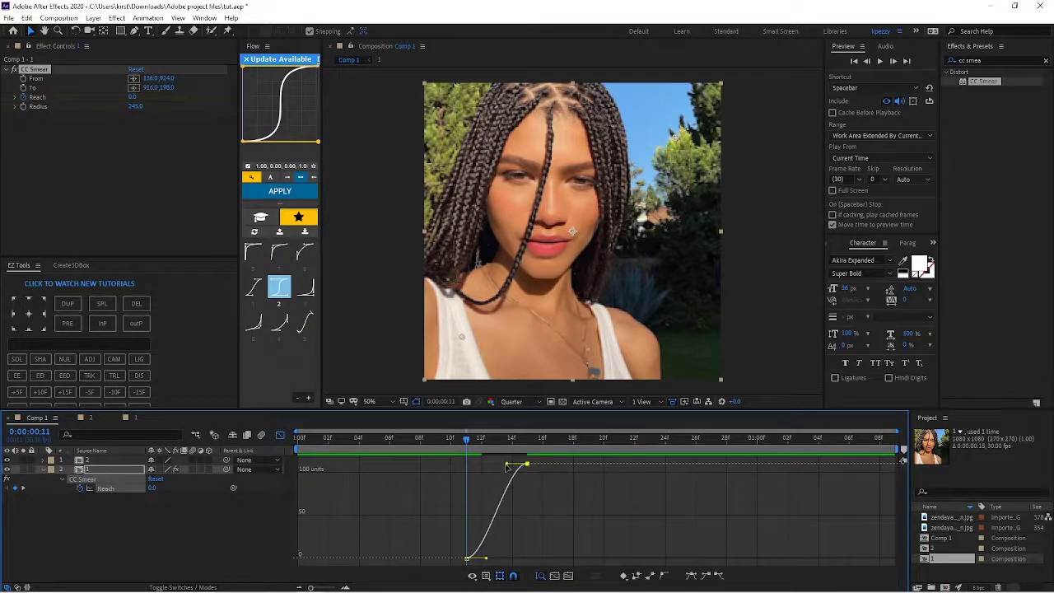
pyautogui.moveTo(506, 466); pyautogui.dragTo(421, 472)
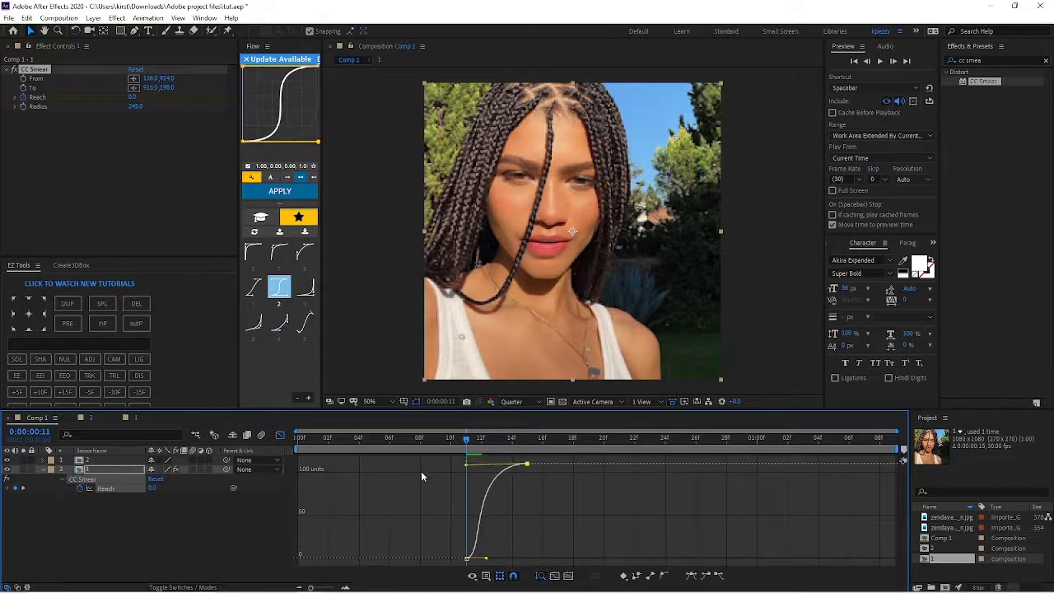
pyautogui.moveTo(486, 557); pyautogui.dragTo(554, 558)
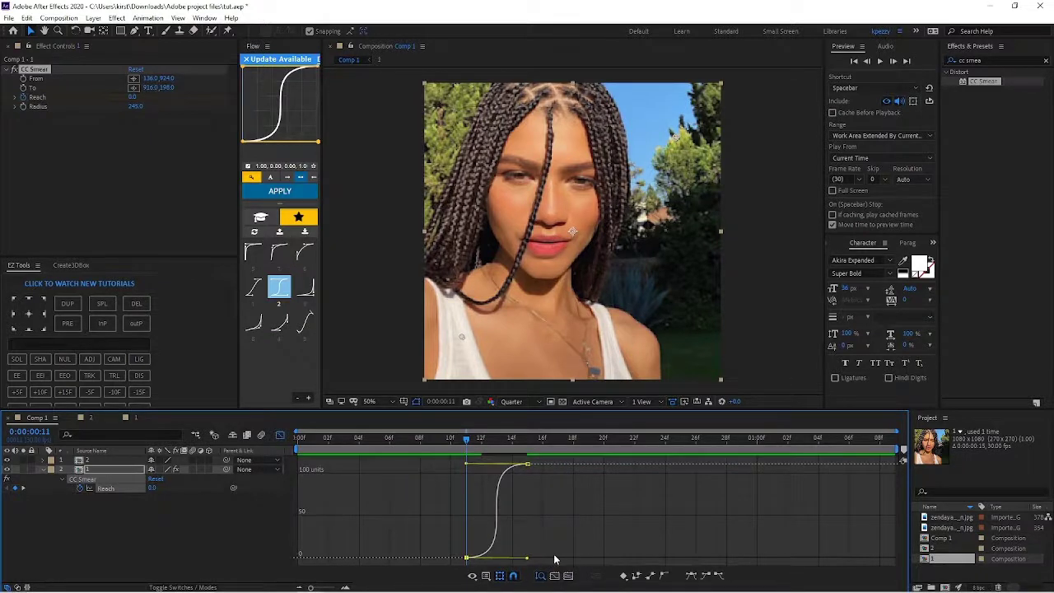
pyautogui.hotkey('shift', 'F3')
pyautogui.press('Home')
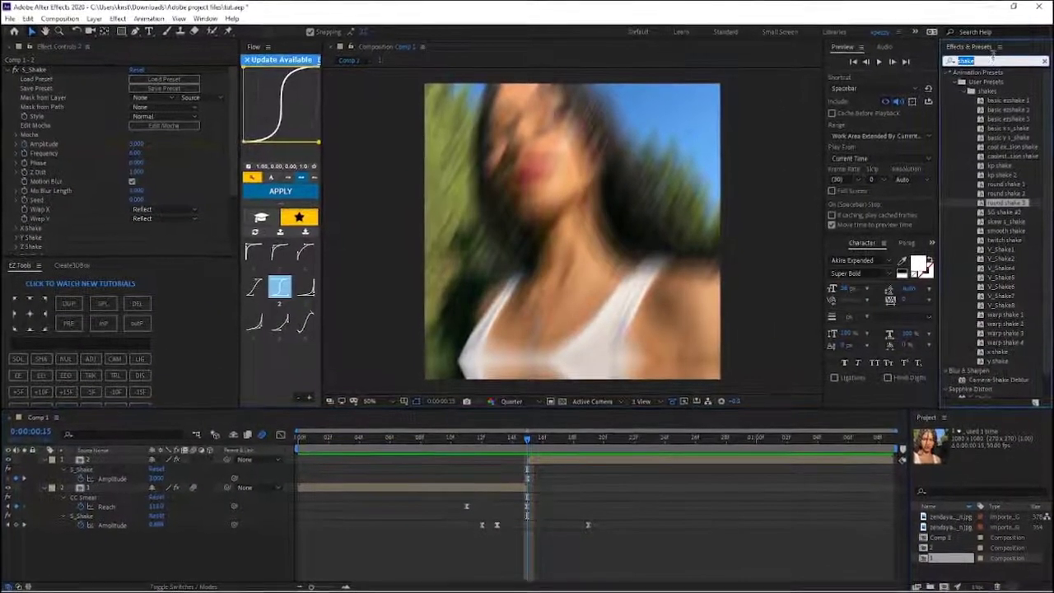
# Step: Apply CC Scale Wipe to the second photo and set a Stretch keyframe at 0
pyautogui.write('cc s')
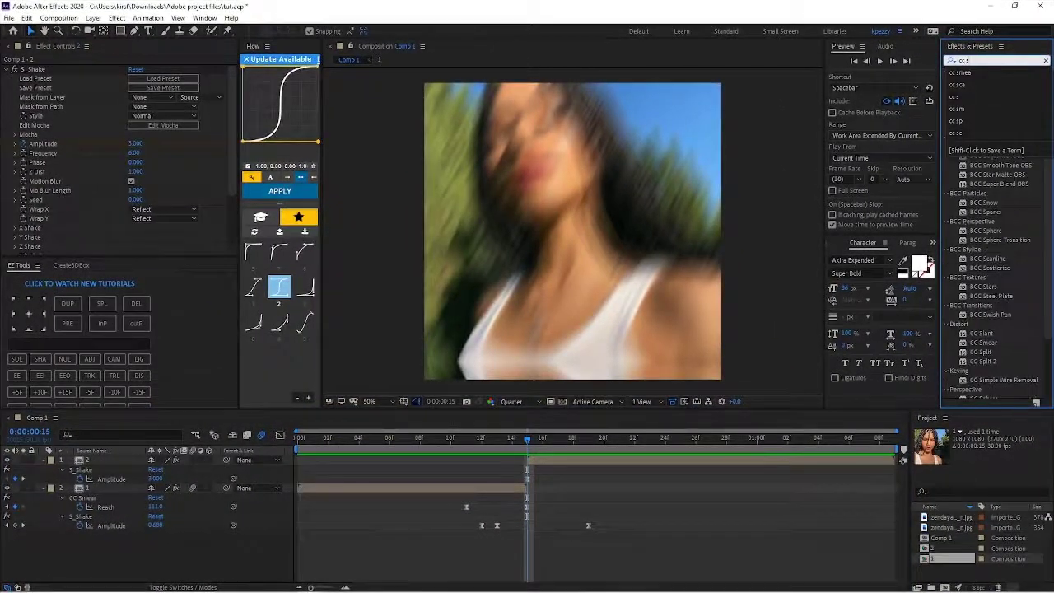
pyautogui.write('c')
pyautogui.moveTo(989, 127); pyautogui.dragTo(78, 65)
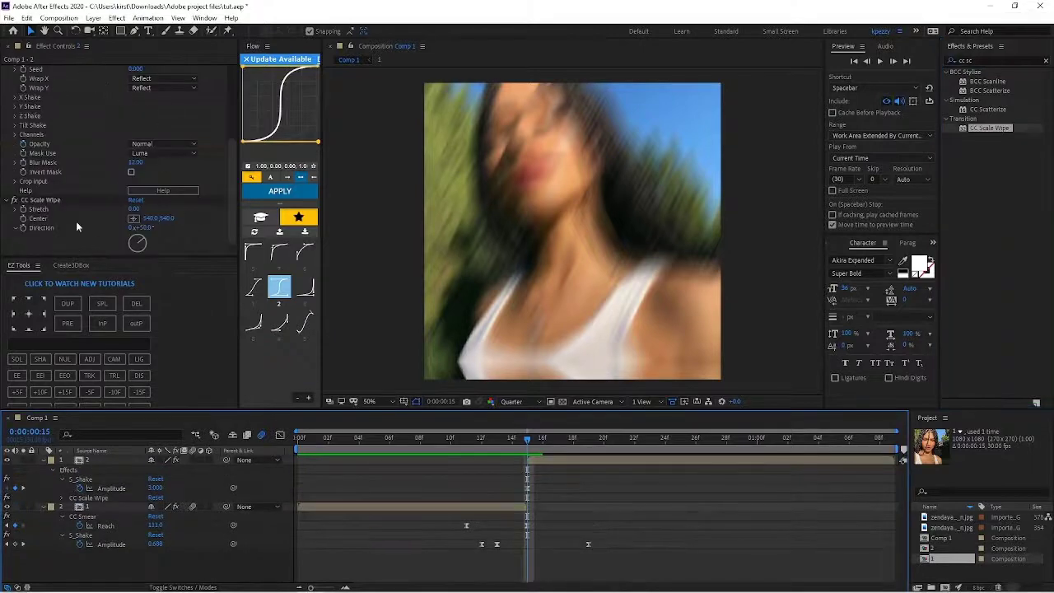
pyautogui.moveTo(135, 209); pyautogui.dragTo(185, 228)
pyautogui.click(186, 228)
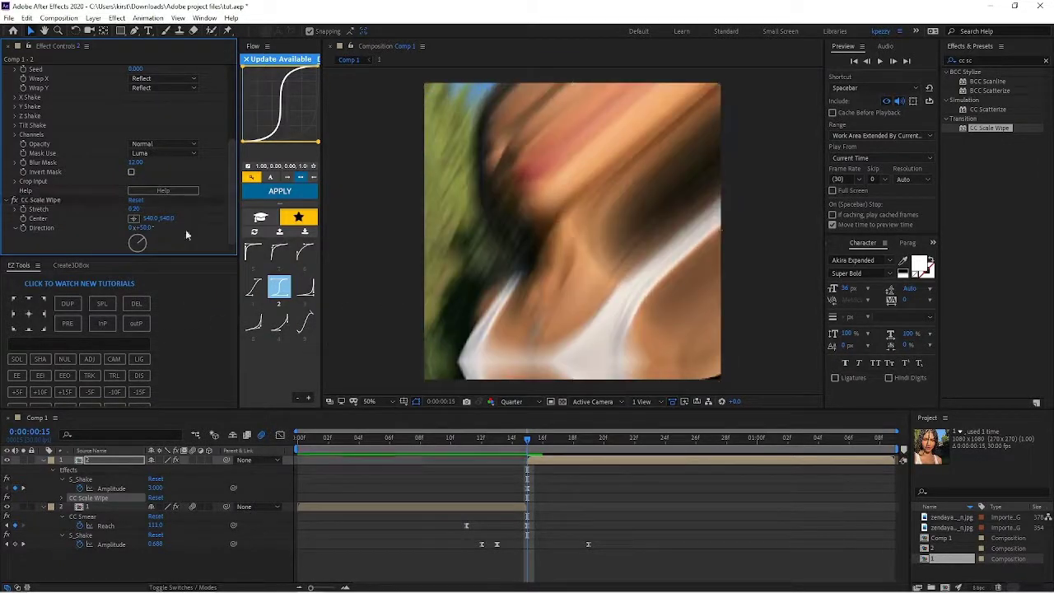
pyautogui.click(37, 200)
# Step: Raise the other Stretch keyframe to 10.10 and easy-ease both Stretch keyframes
pyautogui.click(544, 469)
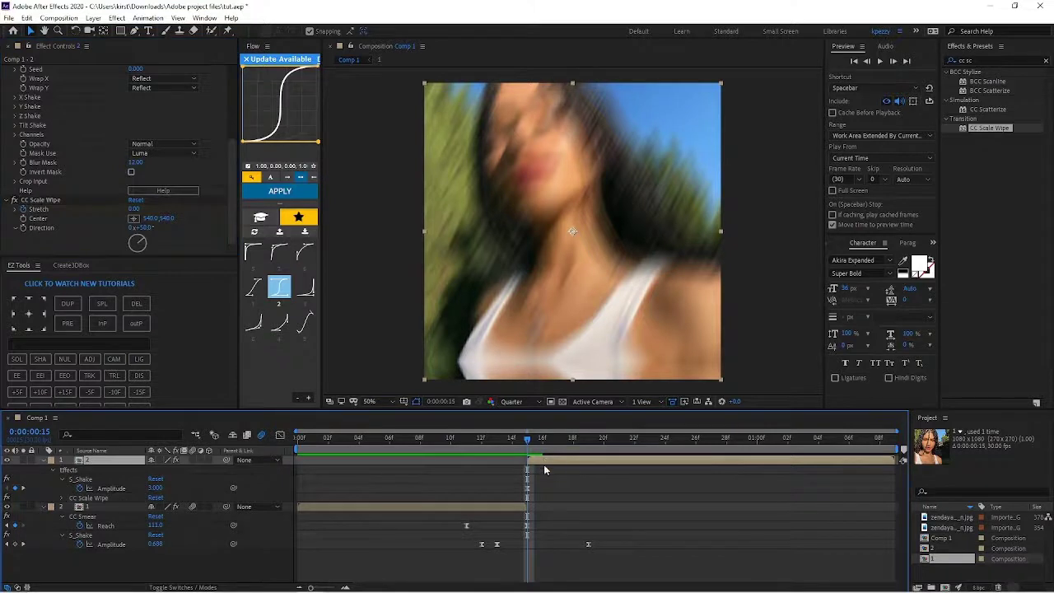
pyautogui.press('u')
pyautogui.press('u')
pyautogui.scroll(-2, 588, 536)
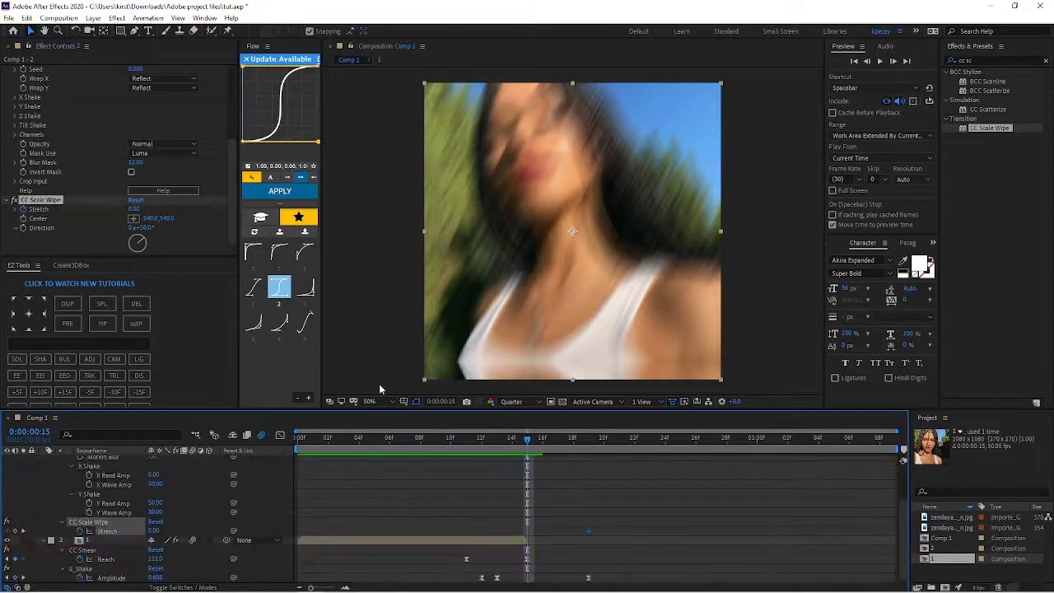
pyautogui.moveTo(133, 209); pyautogui.dragTo(193, 211)
pyautogui.moveTo(494, 519); pyautogui.dragTo(667, 541)
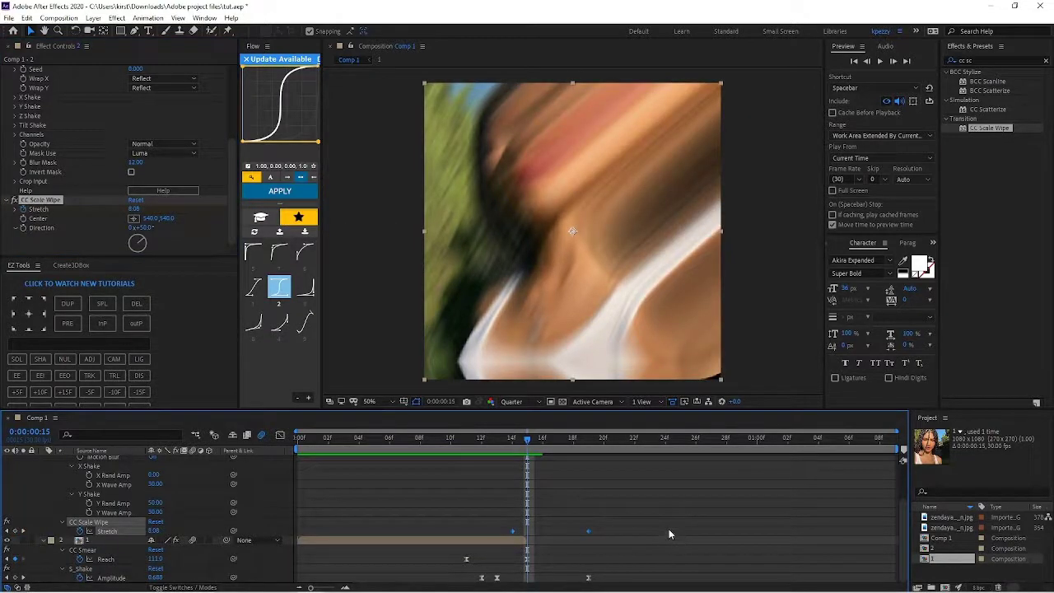
pyautogui.press('F9')
# Step: Steepen the Stretch curve's start and let it settle gently into the last keyframe
pyautogui.click(279, 435)
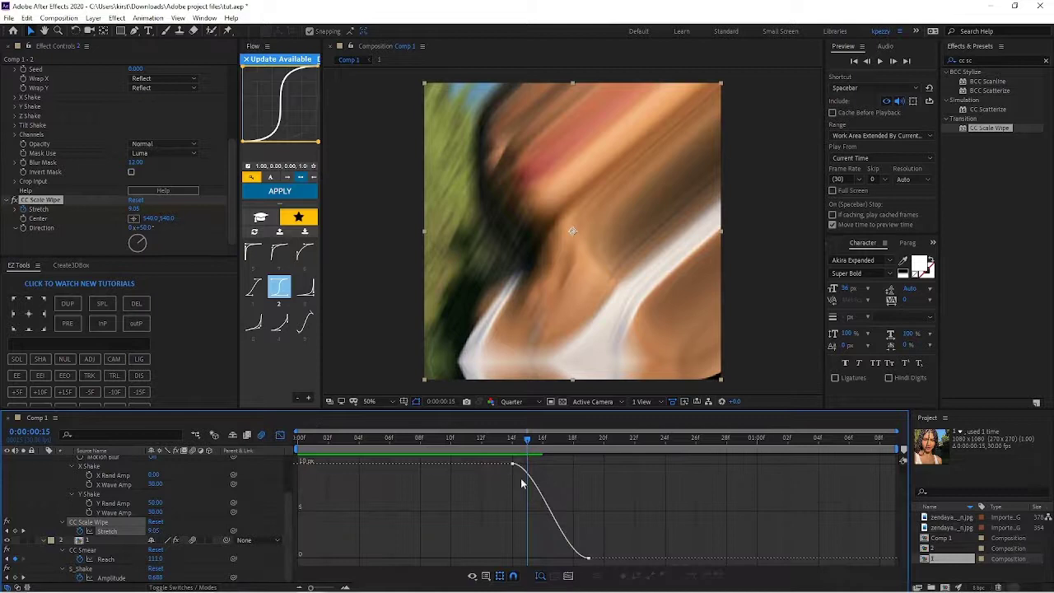
pyautogui.moveTo(486, 454); pyautogui.dragTo(512, 465)
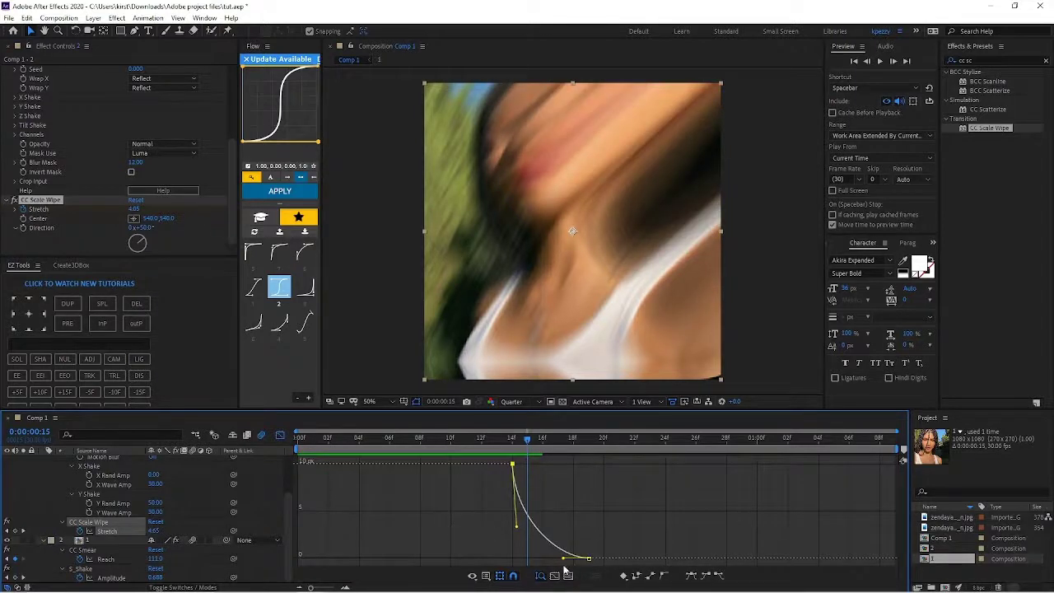
pyautogui.moveTo(563, 557); pyautogui.dragTo(509, 458)
pyautogui.click(496, 531)
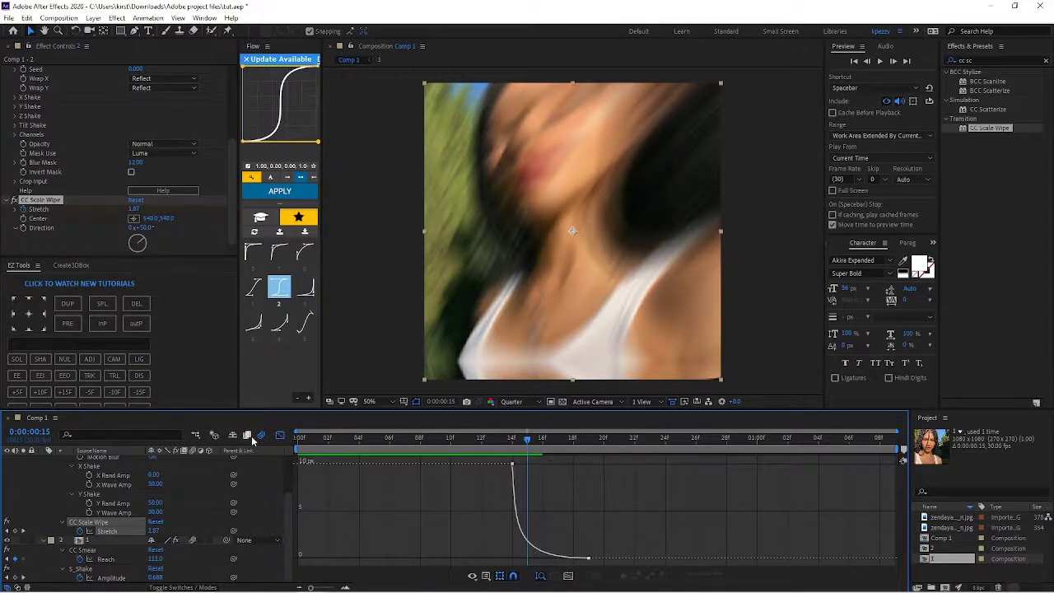
pyautogui.click(279, 436)
pyautogui.press('Home')
pyautogui.press('space')
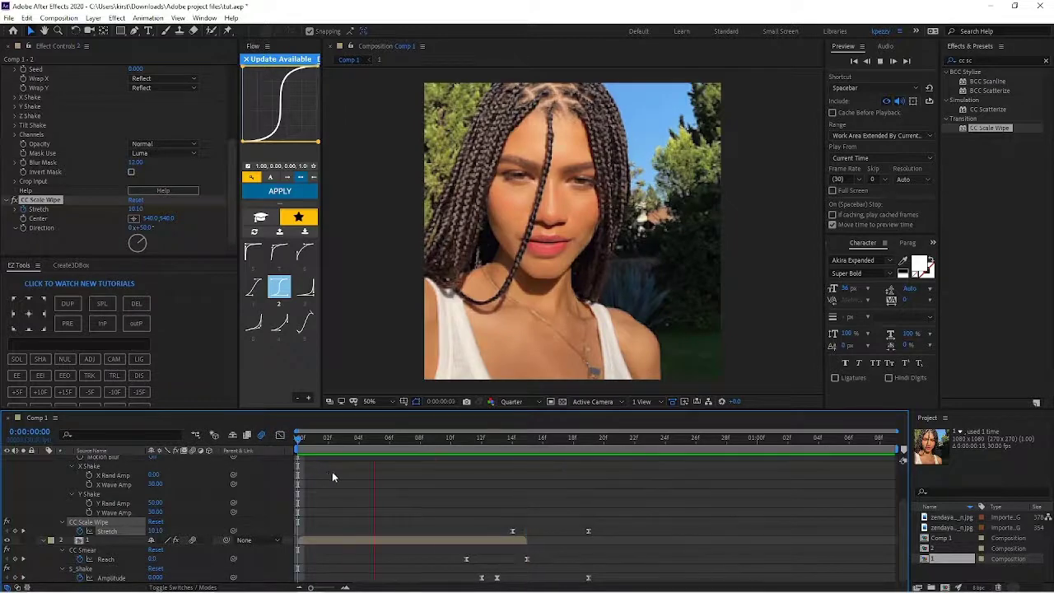